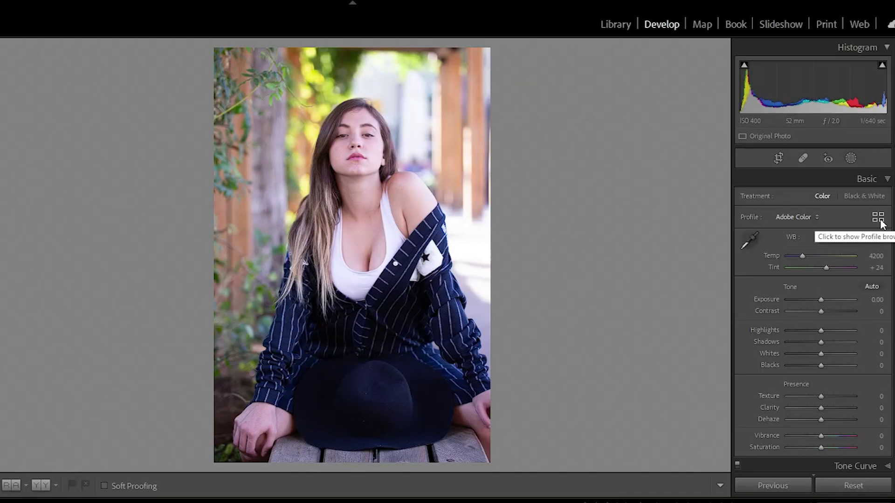
- Show the Vintage creative profile previews for the bench portrait in the Profile Browser
{"action": "left_click", "coordinate": [881, 220]}
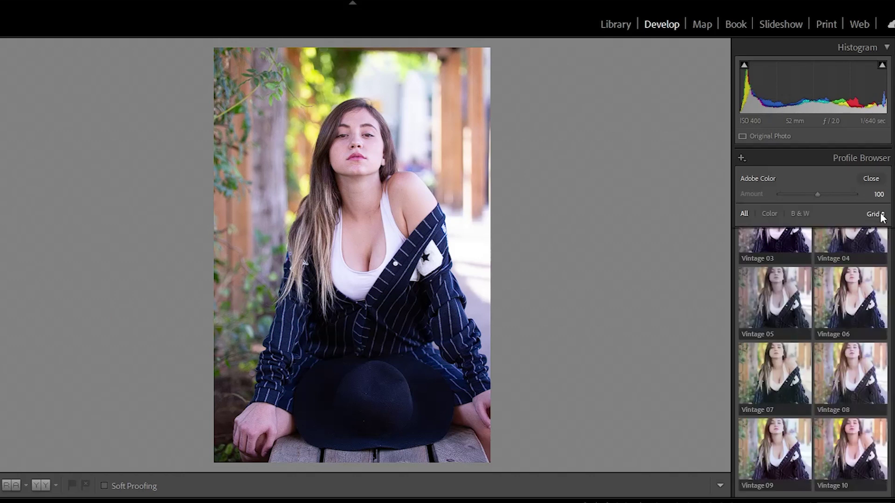
- Apply the Vintage 07 profile to the bench portrait at amount 40
{"action": "left_click", "coordinate": [781, 389]}
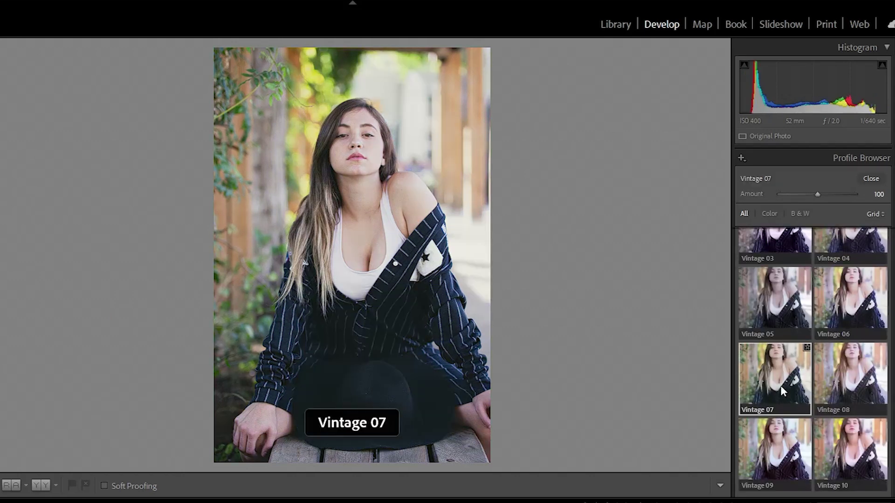
{"action": "left_click", "coordinate": [879, 195]}
{"action": "type", "text": "40"}
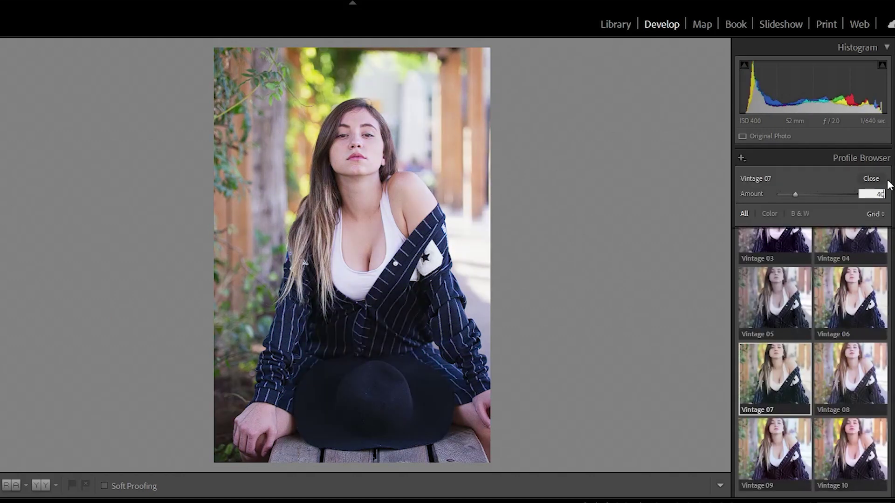
{"action": "left_click", "coordinate": [875, 179]}
{"action": "left_click", "coordinate": [872, 267]}
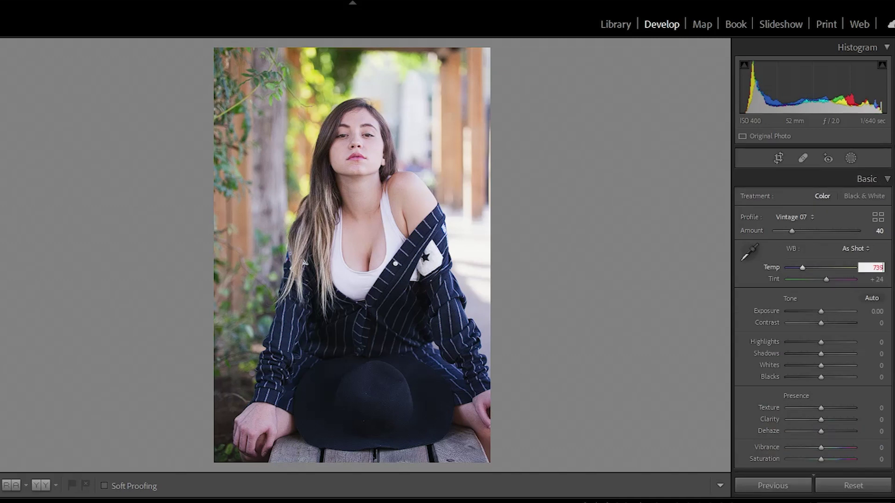
- Set Temp 7396, Tint +9, Exposure +0.10 and Contrast +24 in the Basic panel
{"action": "type", "text": "6"}
{"action": "key", "text": "Tab"}
{"action": "type", "text": "9"}
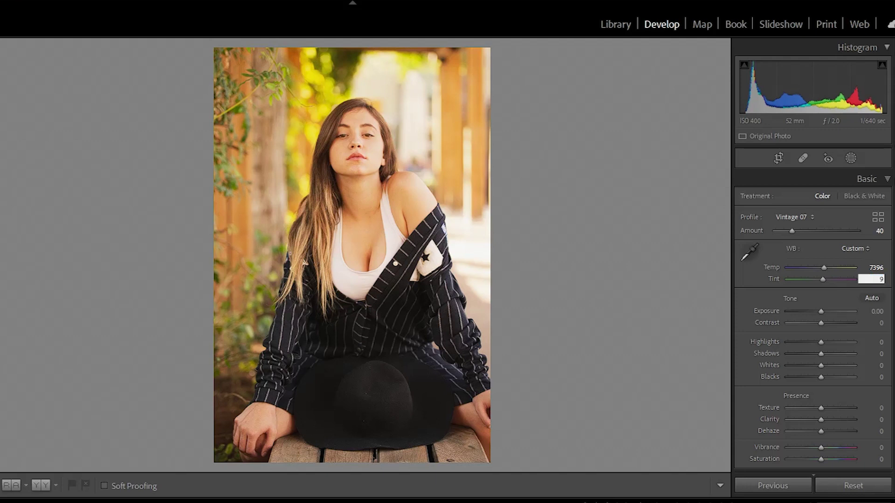
{"action": "left_click", "coordinate": [872, 312]}
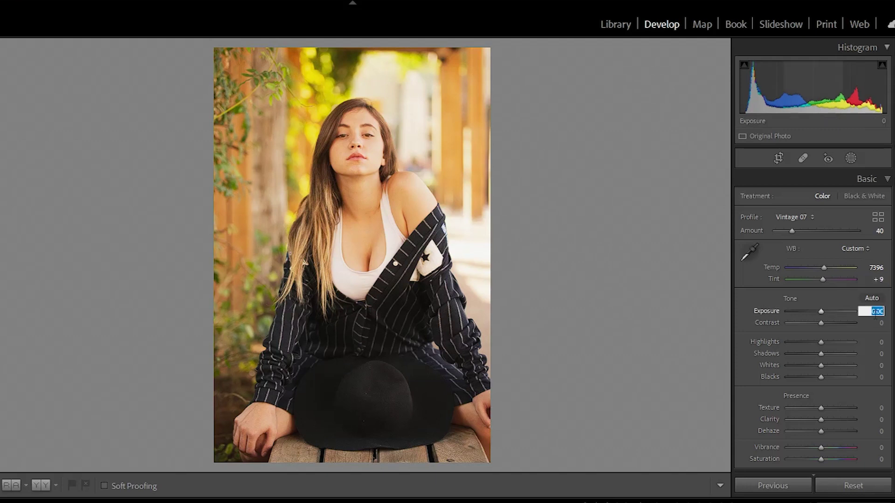
{"action": "type", "text": "0.1"}
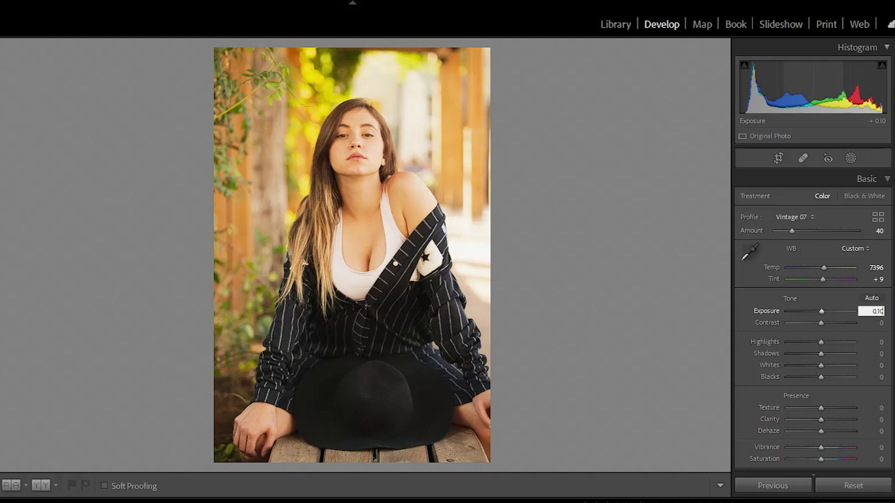
{"action": "left_click", "coordinate": [870, 322]}
{"action": "type", "text": "2"}
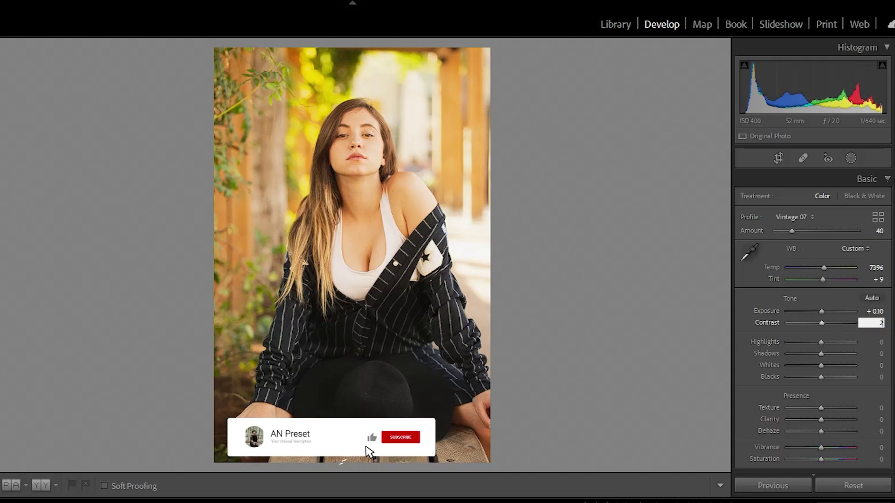
{"action": "type", "text": "4"}
{"action": "key", "text": "Tab"}
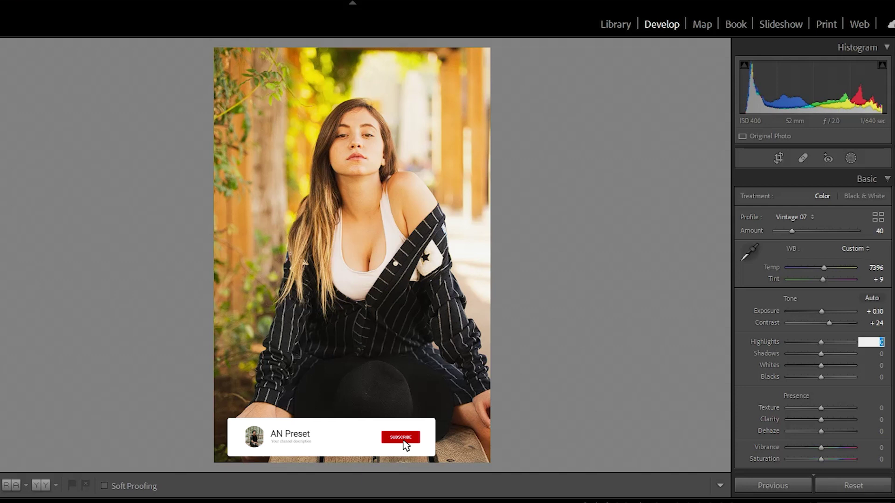
- Set Highlights −85, Shadows −12, Whites −83 and Blacks +4
{"action": "type", "text": "-85"}
{"action": "key", "text": "Return"}
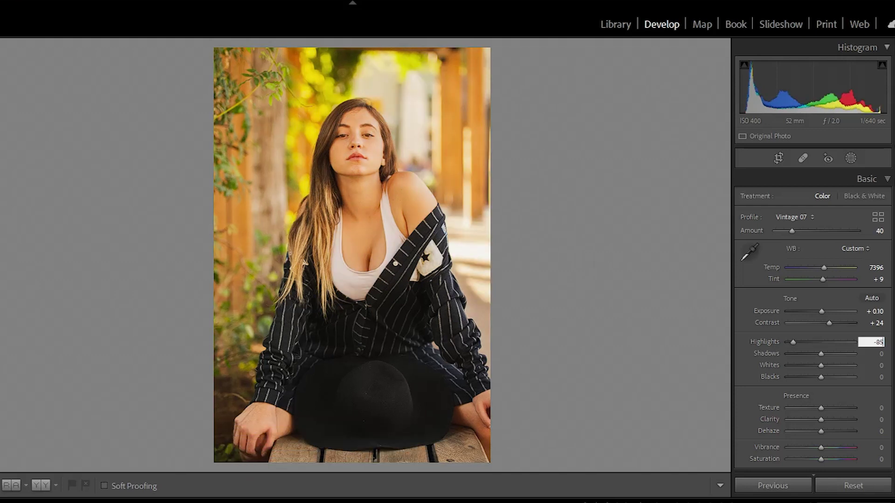
{"action": "key", "text": "Tab"}
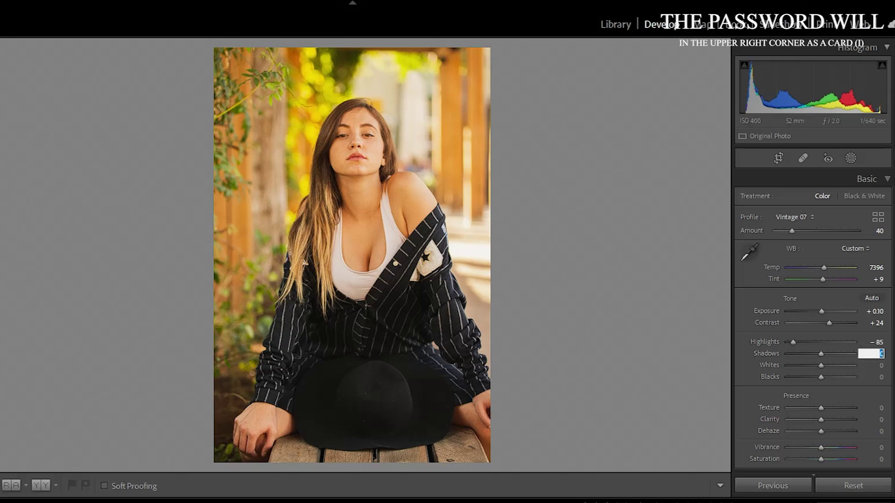
{"action": "type", "text": "-12"}
{"action": "key", "text": "Tab"}
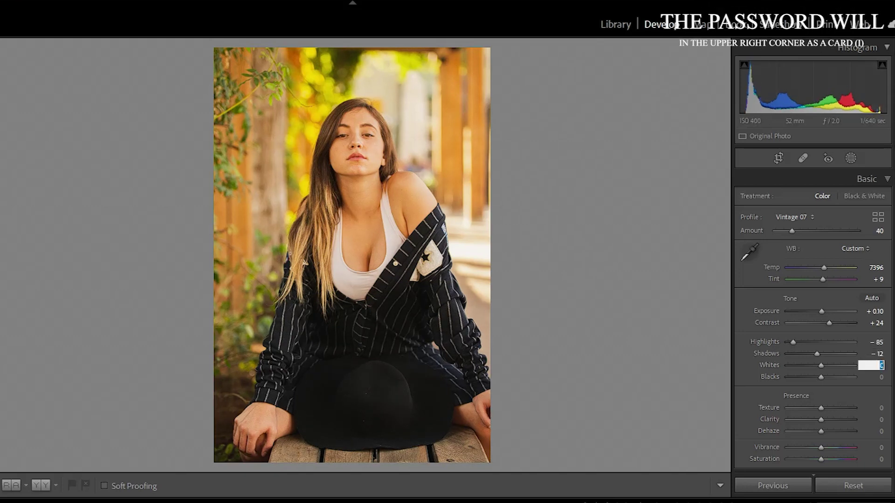
{"action": "type", "text": "-83"}
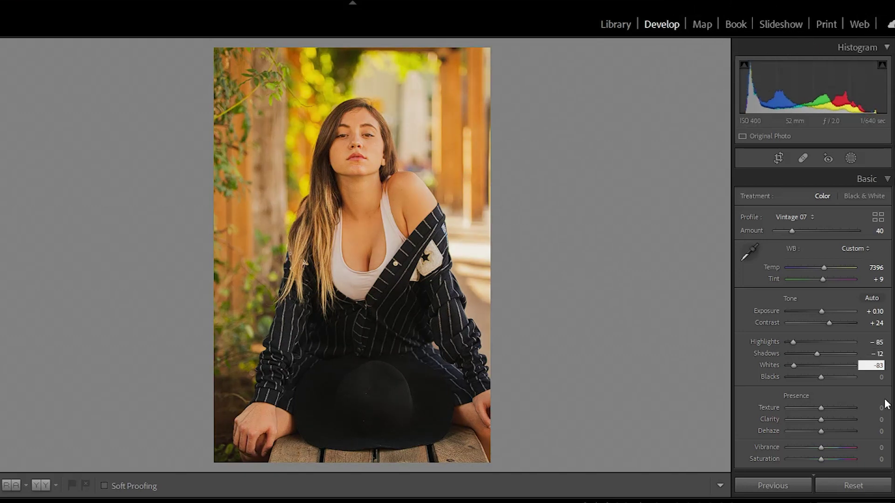
{"action": "key", "text": "Tab"}
{"action": "type", "text": "4"}
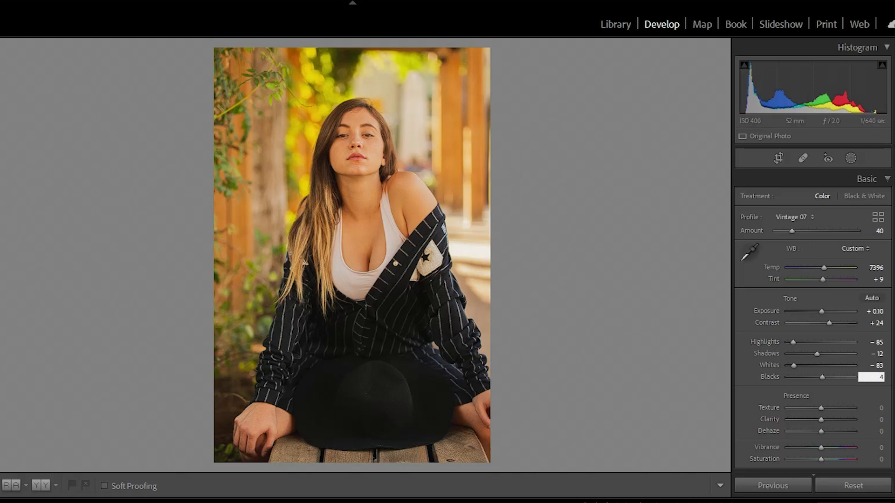
{"action": "left_click", "coordinate": [880, 407]}
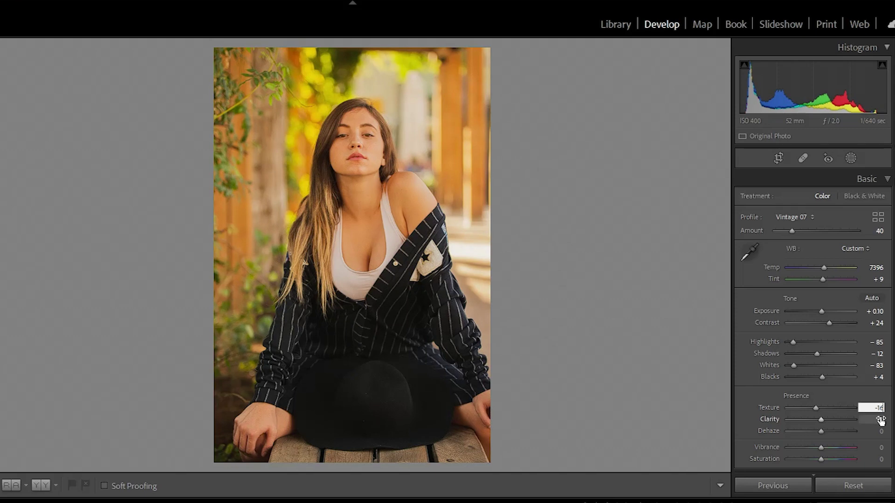
- Lower Texture to −16, Clarity to −22 and Vibrance to −30
{"action": "left_click", "coordinate": [881, 420]}
{"action": "type", "text": "22"}
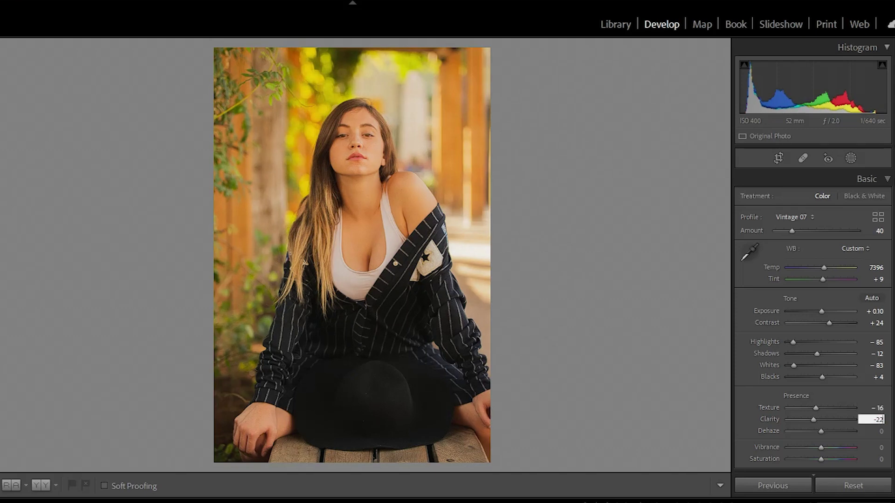
{"action": "left_click", "coordinate": [880, 447]}
{"action": "type", "text": "30"}
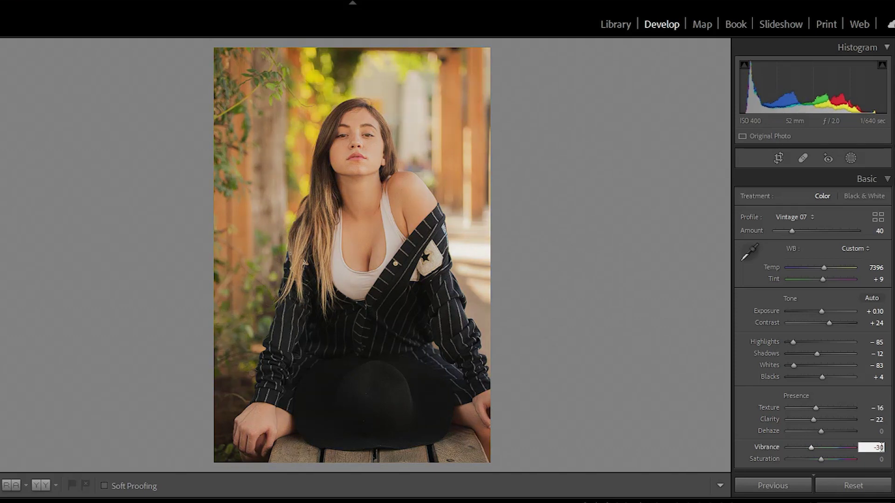
{"action": "left_click", "coordinate": [880, 459]}
- Set saturation to −11 and shape the tone curve, including the blue channel, for a faded look
{"action": "key", "text": "Return"}
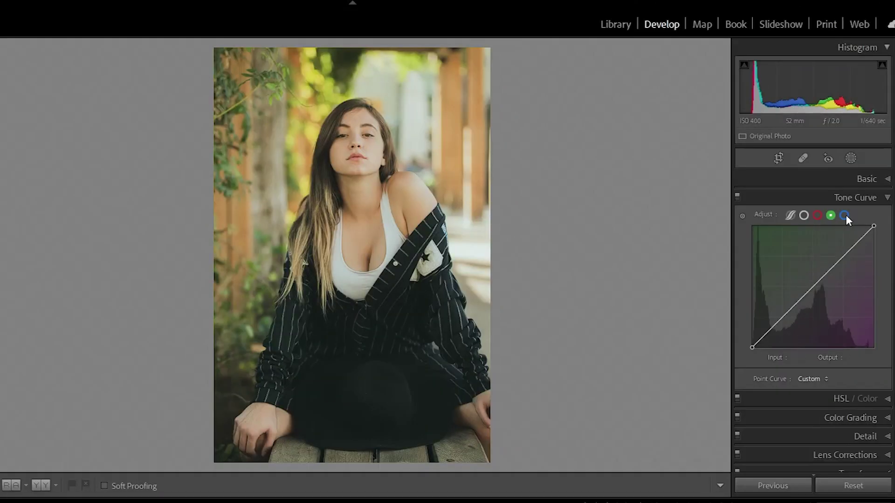
{"action": "left_click", "coordinate": [844, 215]}
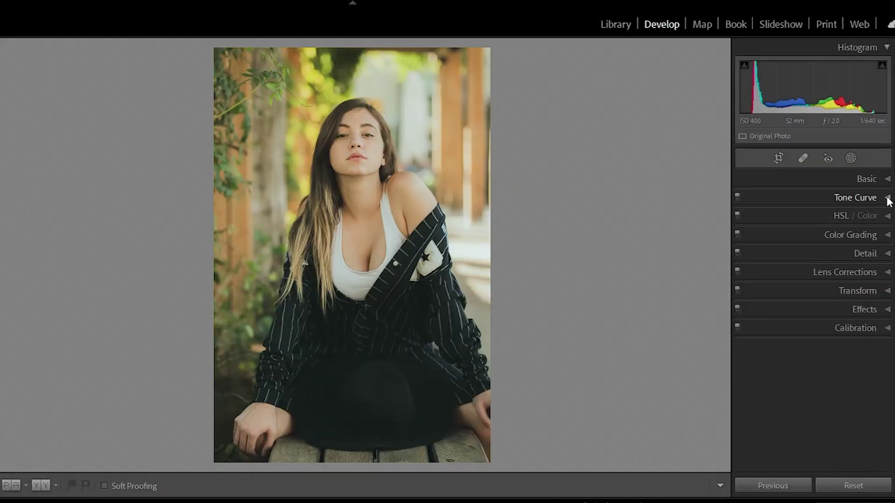
- Set HSL hues to Yellow −48, Green −21, Aqua +19 and Blue −38
{"action": "left_click", "coordinate": [888, 216]}
{"action": "left_click", "coordinate": [750, 234]}
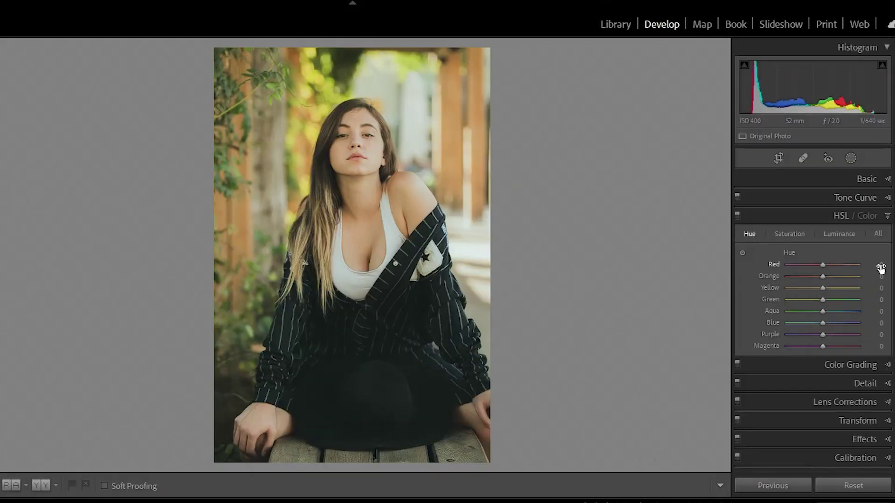
{"action": "left_click", "coordinate": [879, 288]}
{"action": "type", "text": "-48"}
{"action": "key", "text": "Return"}
{"action": "left_click", "coordinate": [881, 299]}
{"action": "type", "text": "-21"}
{"action": "key", "text": "Tab"}
{"action": "type", "text": "19"}
{"action": "key", "text": "Tab"}
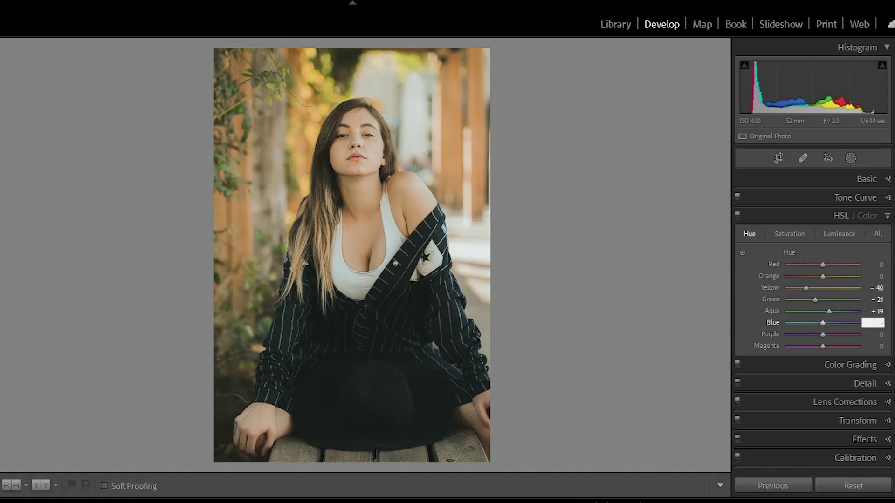
{"action": "type", "text": "8"}
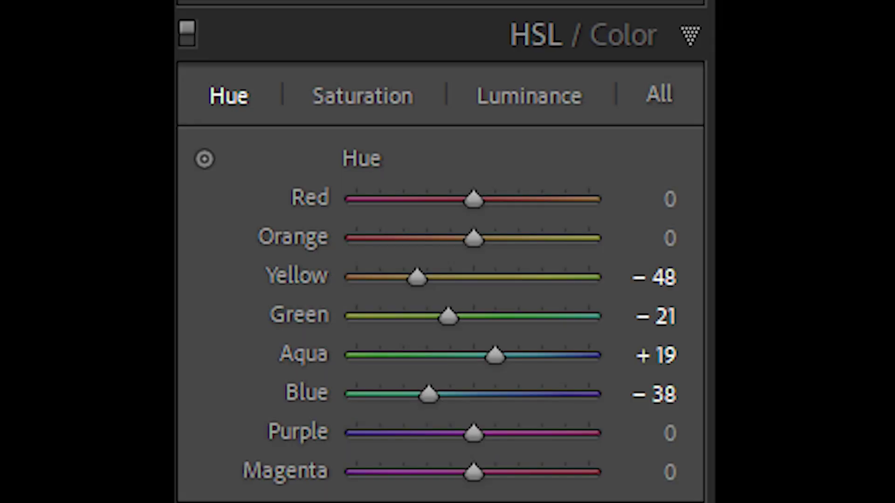
- Switch HSL to the Saturation tab and move to the Orange saturation field
{"action": "left_click", "coordinate": [790, 234]}
{"action": "left_click", "coordinate": [881, 276]}
{"action": "key", "text": "Tab"}
{"action": "key", "text": "shift+Tab"}
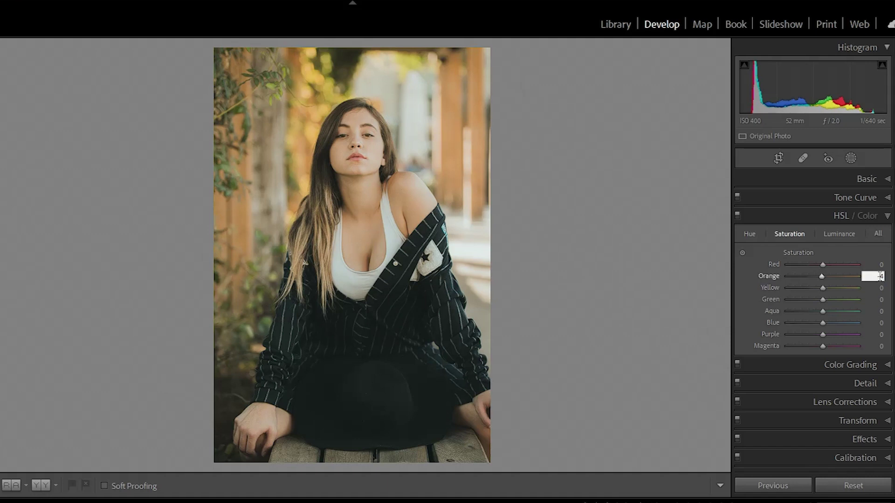
- Set HSL saturation: Orange −4, Yellow −29, Green −31, Aqua +10, Blue −37, Purple −39, Magenta −3
{"action": "key", "text": "Tab"}
{"action": "type", "text": "-29"}
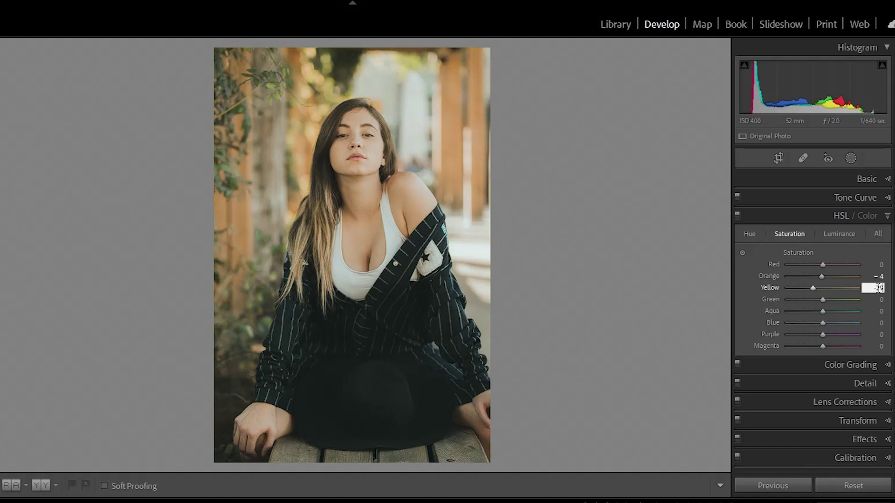
{"action": "key", "text": "Tab"}
{"action": "type", "text": "31"}
{"action": "key", "text": "Tab"}
{"action": "type", "text": "10"}
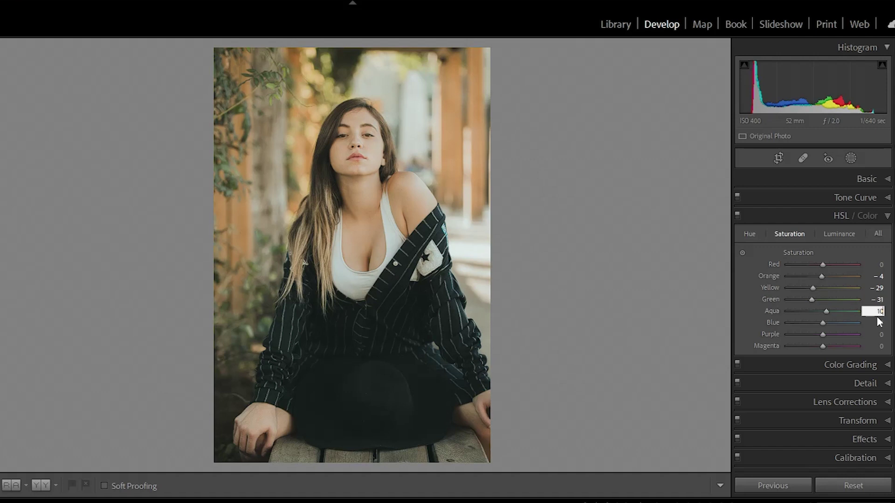
{"action": "key", "text": "Tab"}
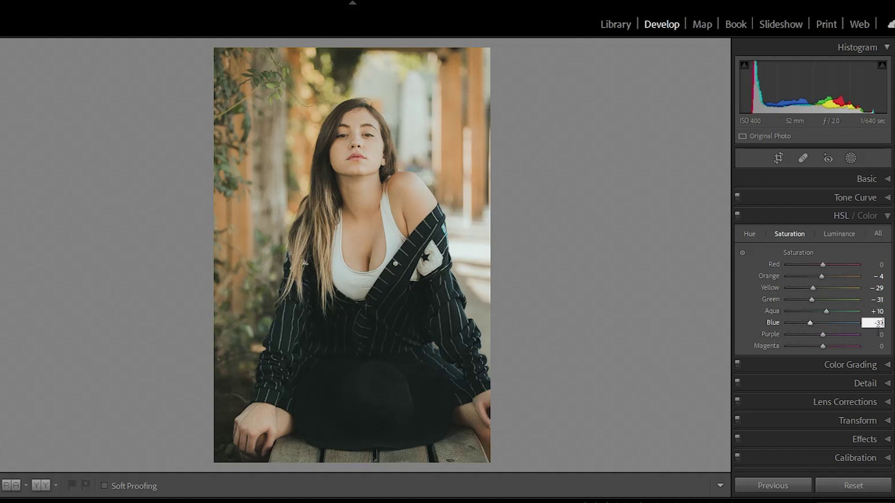
{"action": "key", "text": "Tab"}
{"action": "type", "text": "-39"}
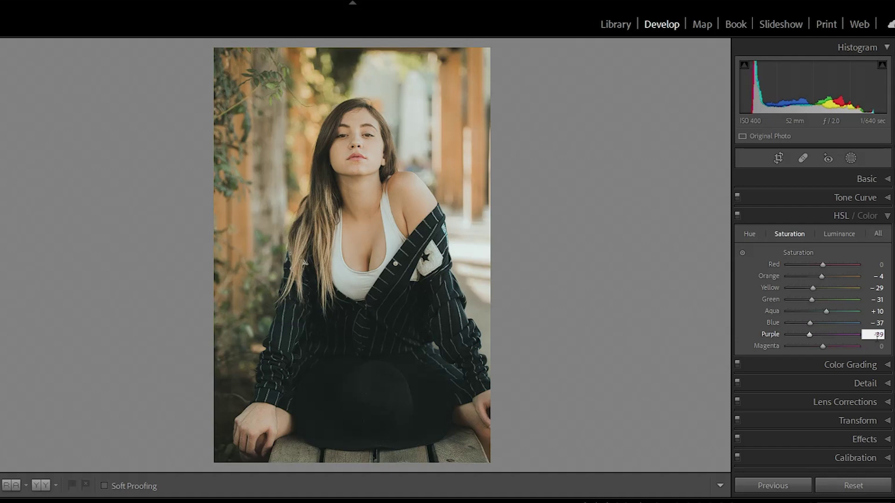
{"action": "key", "text": "Tab"}
{"action": "key", "text": "Return"}
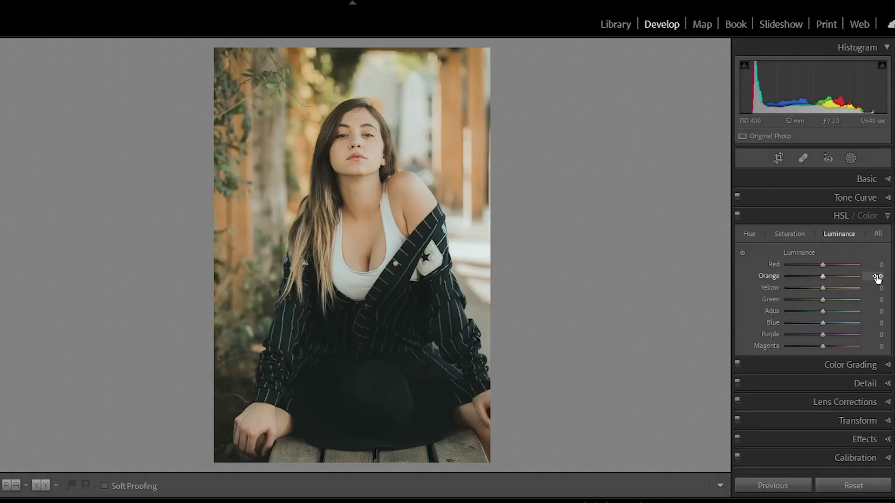
- Set HSL luminance: Red +3, Orange +2, Yellow +1, Green +41, Aqua +24, Blue +10, Purple −24, Magenta +19
{"action": "left_click", "coordinate": [878, 264]}
{"action": "type", "text": "3"}
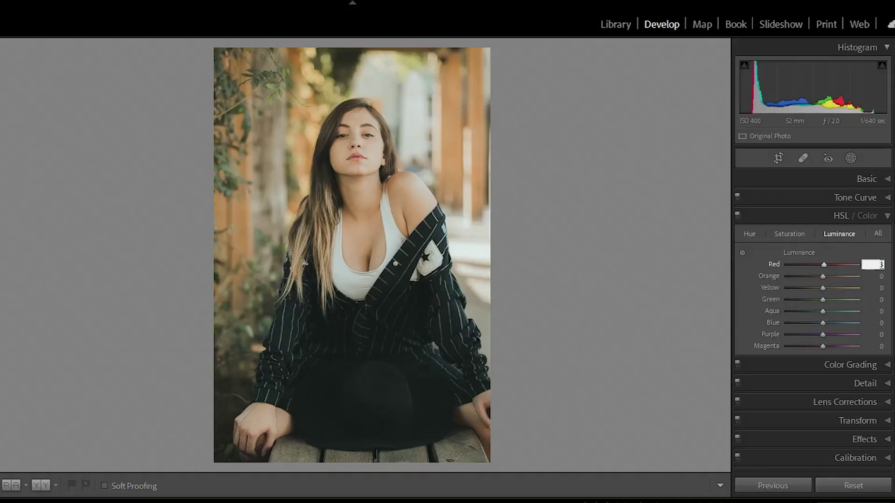
{"action": "key", "text": "Tab"}
{"action": "key", "text": "Tab"}
{"action": "key", "text": "Tab"}
{"action": "type", "text": "41"}
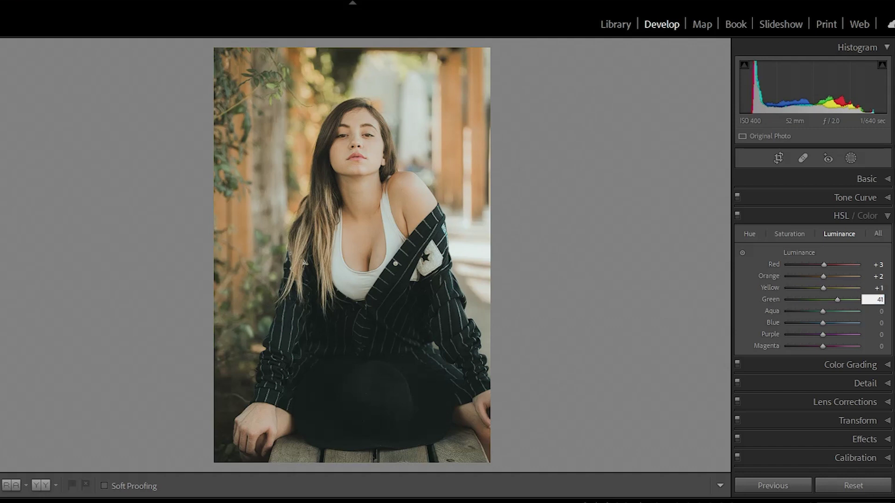
{"action": "left_click", "coordinate": [881, 311]}
{"action": "type", "text": "24"}
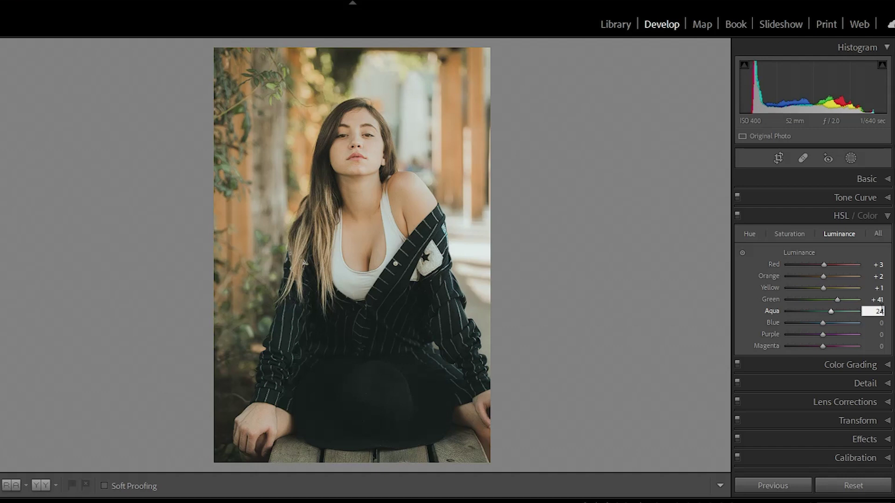
{"action": "left_click", "coordinate": [879, 323]}
{"action": "left_click", "coordinate": [877, 334]}
{"action": "left_click", "coordinate": [879, 346]}
{"action": "type", "text": "15"}
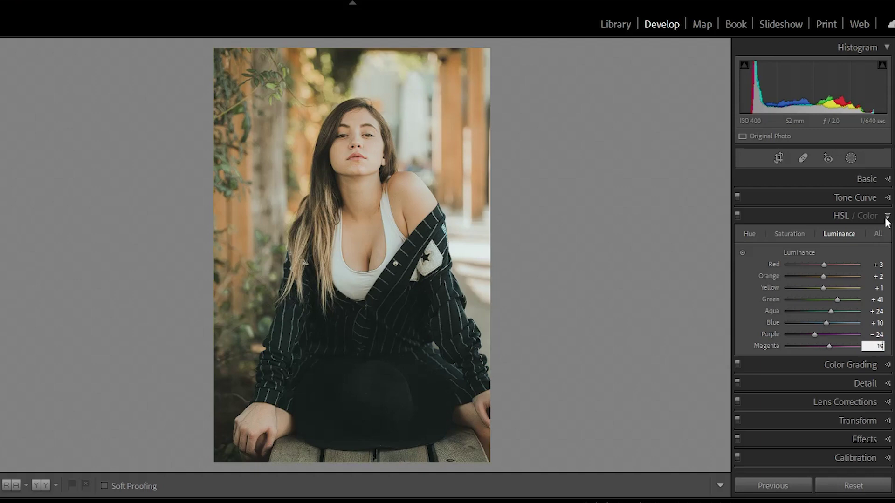
{"action": "key", "text": "Return"}
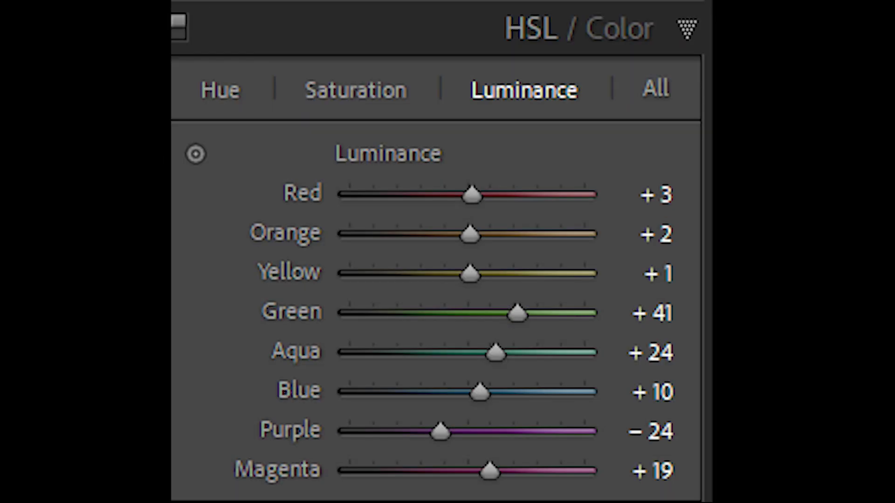
{"action": "left_click", "coordinate": [886, 216]}
- Tint the shadows blue with hue 235 and saturation 20
{"action": "left_click", "coordinate": [887, 234]}
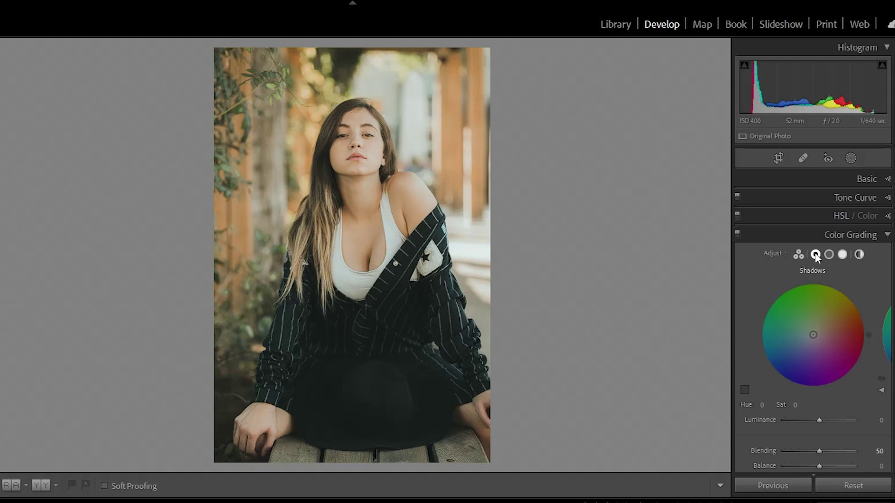
{"action": "left_click", "coordinate": [762, 405]}
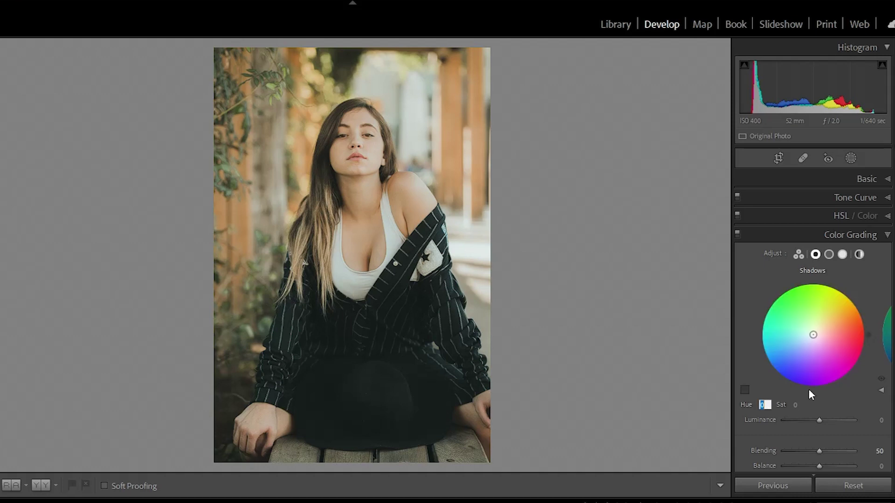
{"action": "type", "text": "235"}
{"action": "key", "text": "Tab"}
{"action": "type", "text": "20"}
{"action": "key", "text": "Return"}
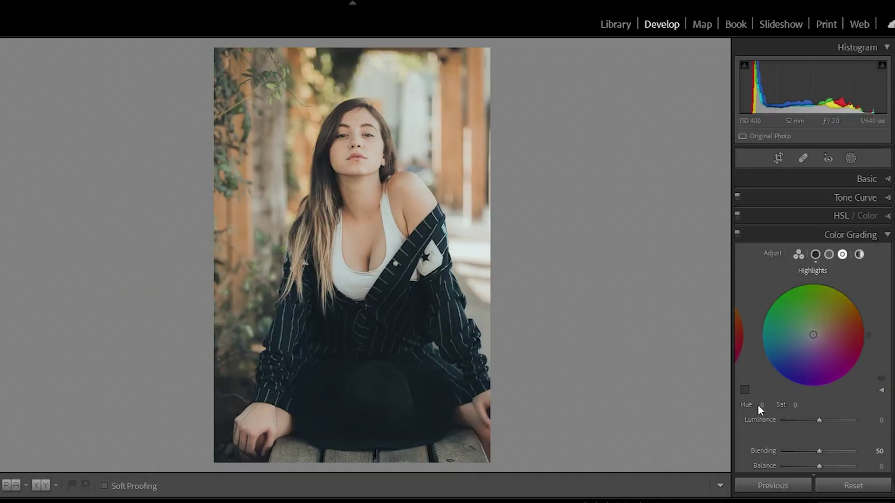
- Give the highlights hue 85 at saturation 4, with blending 100
{"action": "left_click", "coordinate": [764, 404]}
{"action": "type", "text": "85"}
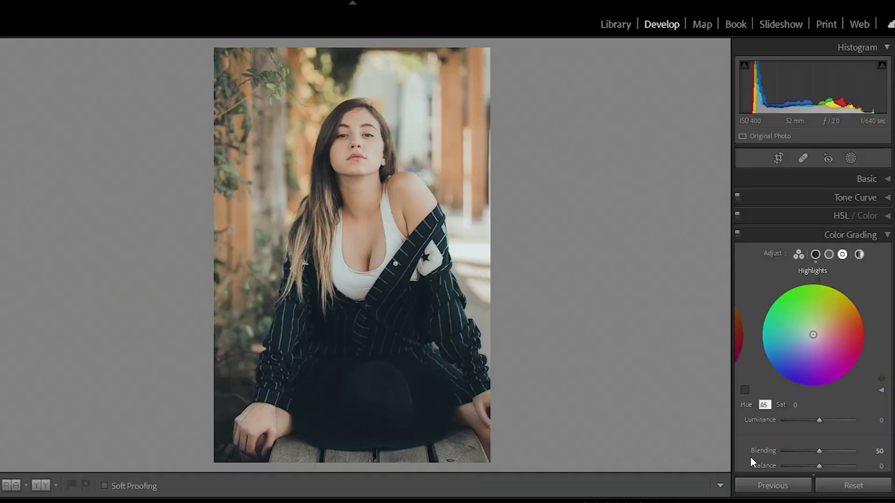
{"action": "left_click", "coordinate": [796, 405]}
{"action": "type", "text": "4"}
{"action": "left_click", "coordinate": [870, 451]}
{"action": "type", "text": "100"}
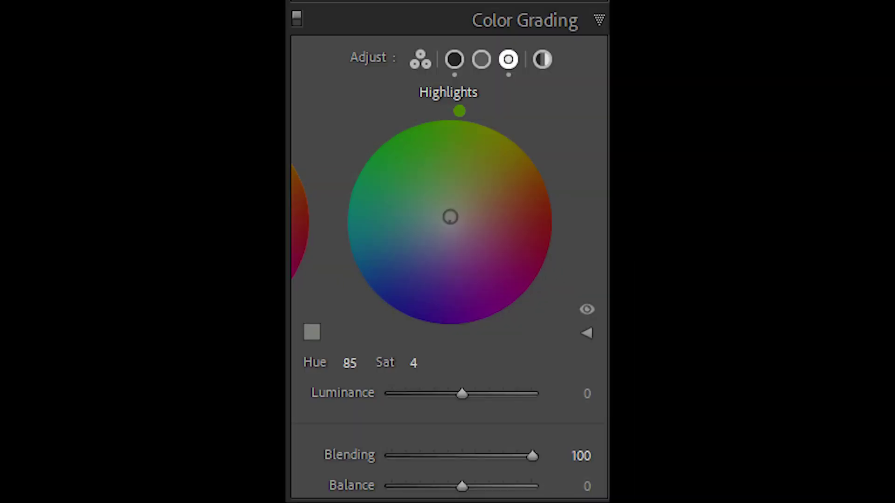
{"action": "left_click", "coordinate": [887, 234]}
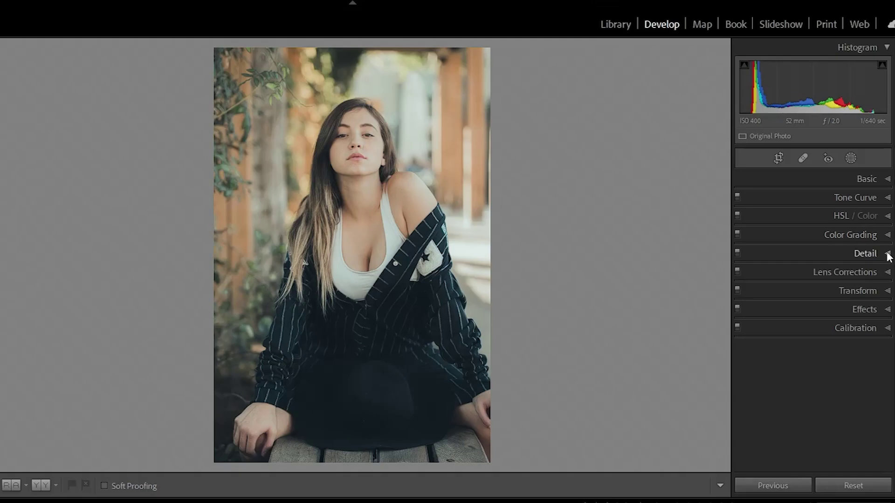
- Set sharpening 85 with masking 56, and noise reduction luminance 20 and colour 50
{"action": "left_click", "coordinate": [888, 253]}
{"action": "left_click", "coordinate": [876, 282]}
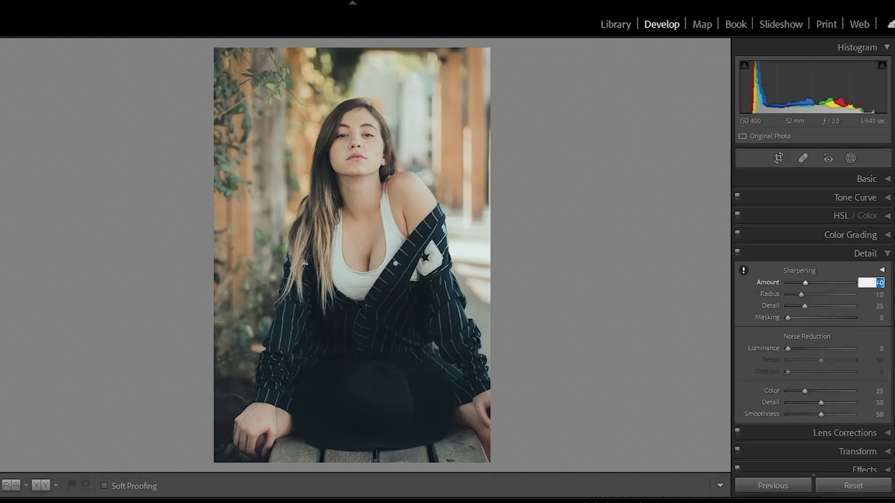
{"action": "type", "text": "85"}
{"action": "key", "text": "Tab"}
{"action": "key", "text": "Tab"}
{"action": "key", "text": "Tab"}
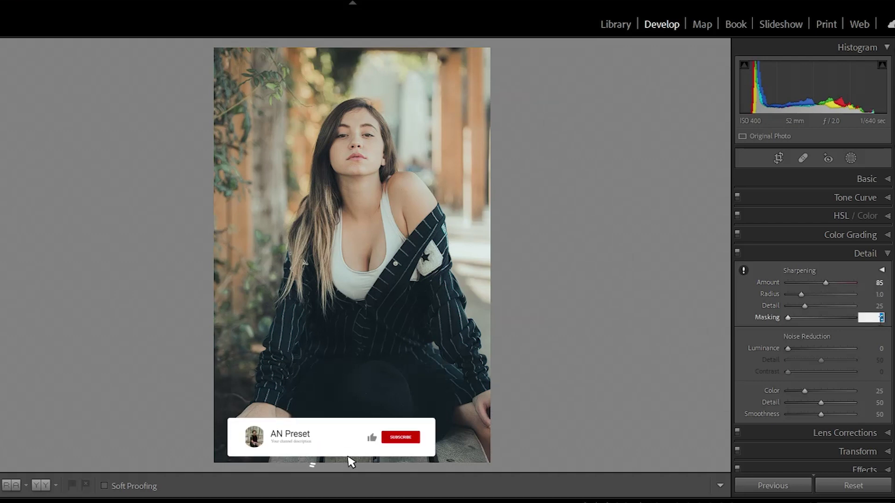
{"action": "type", "text": "56"}
{"action": "key", "text": "Return"}
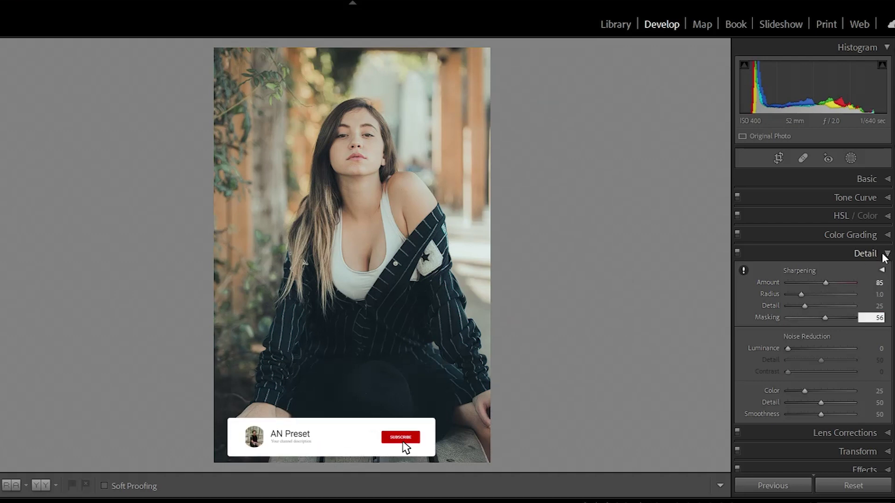
{"action": "key", "text": "Tab"}
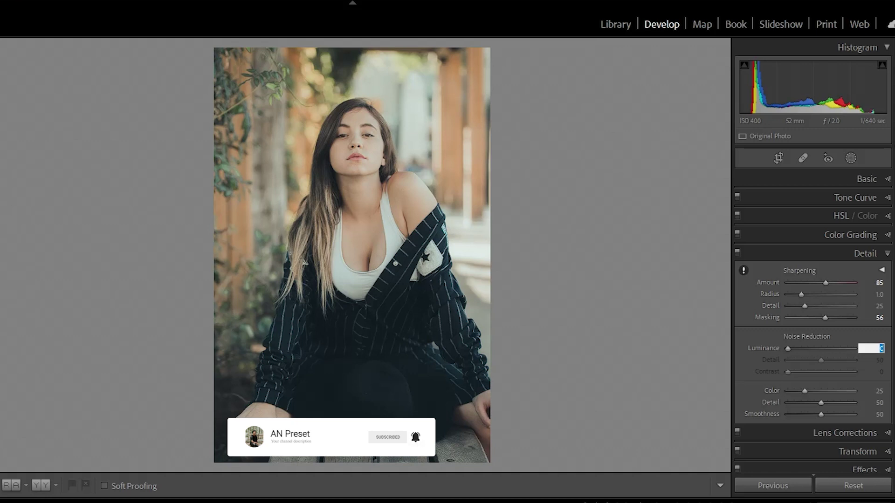
{"action": "type", "text": "20"}
{"action": "key", "text": "Tab"}
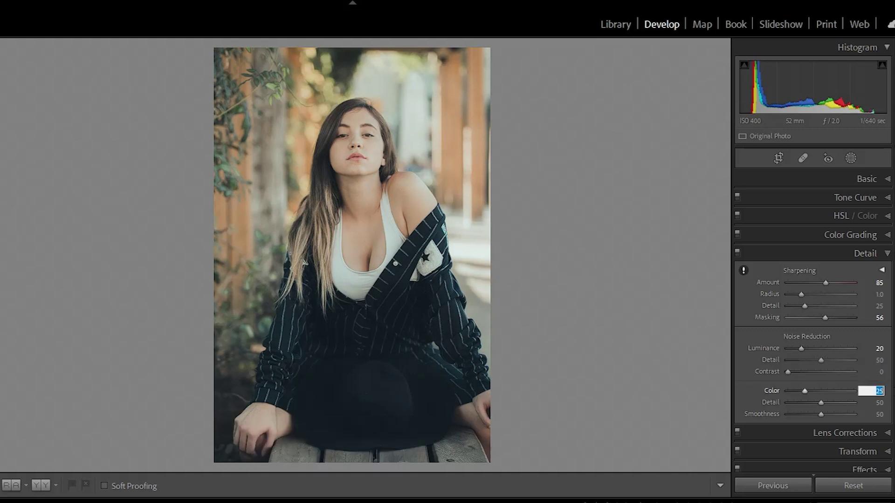
{"action": "type", "text": "50"}
{"action": "key", "text": "Return"}
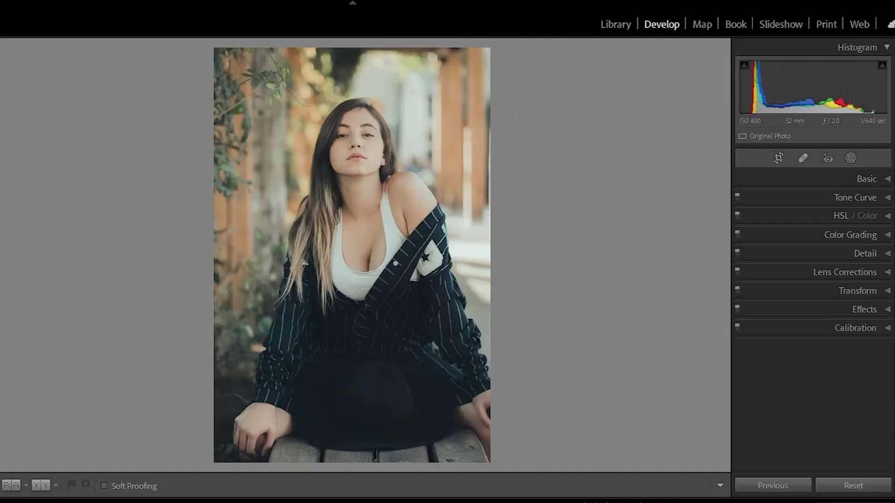
- Darken the edges with a post-crop vignette amount of −24
{"action": "left_click", "coordinate": [887, 310]}
{"action": "left_click", "coordinate": [881, 353]}
{"action": "type", "text": "24"}
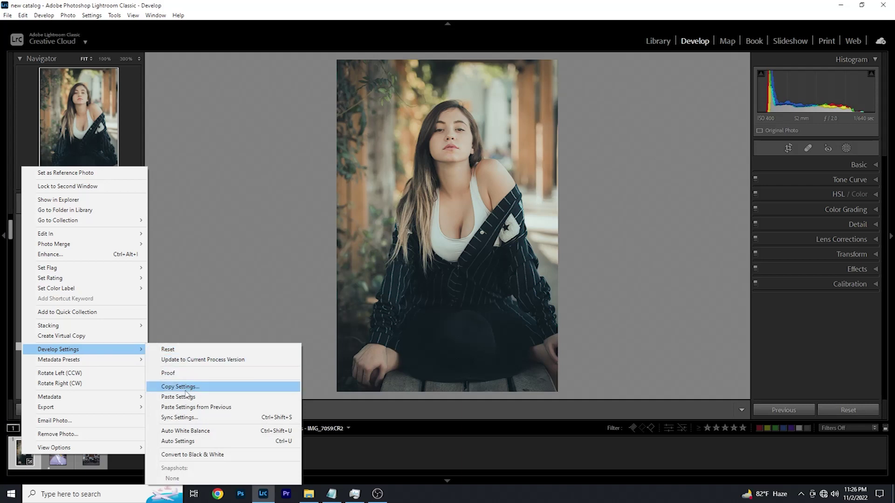
- Copy the bench portrait's develop settings and paste them onto the yellow-sweater portrait
{"action": "left_click", "coordinate": [186, 388]}
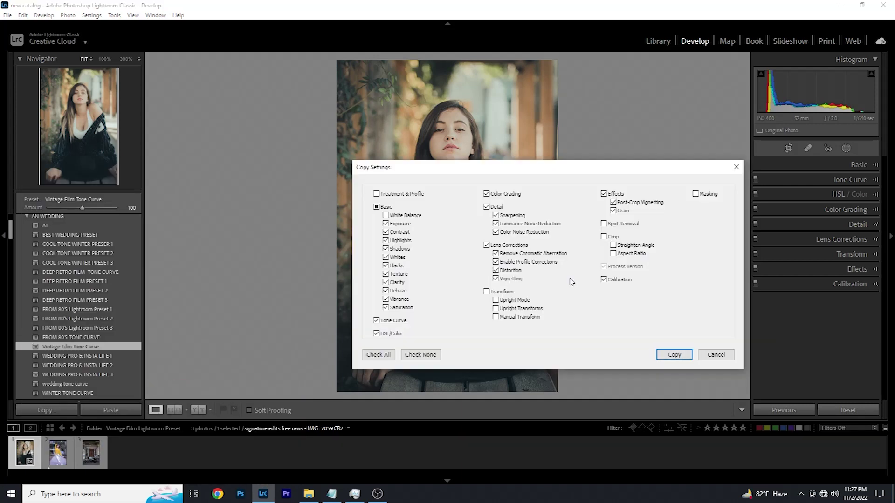
{"action": "left_click", "coordinate": [671, 354]}
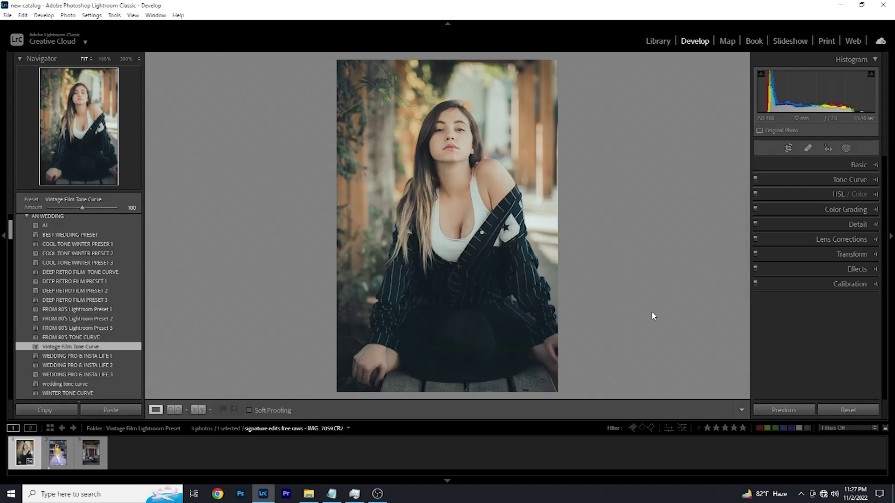
{"action": "key", "text": "Right"}
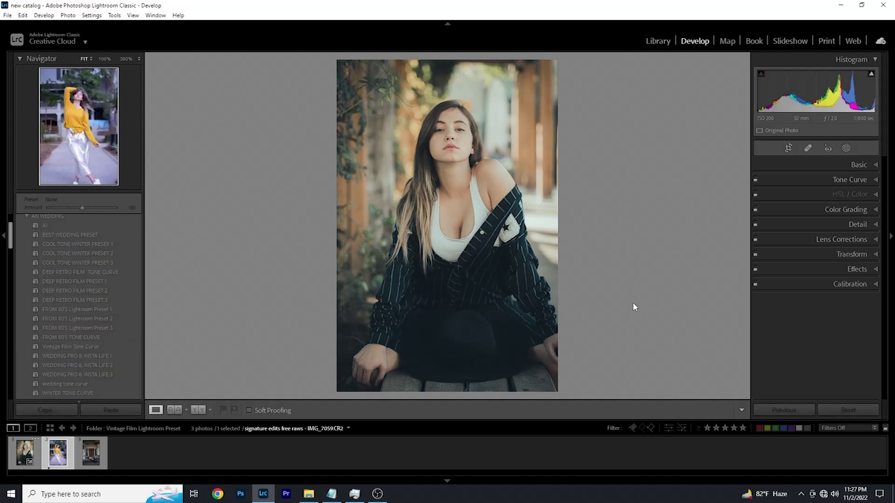
{"action": "right_click", "coordinate": [58, 460]}
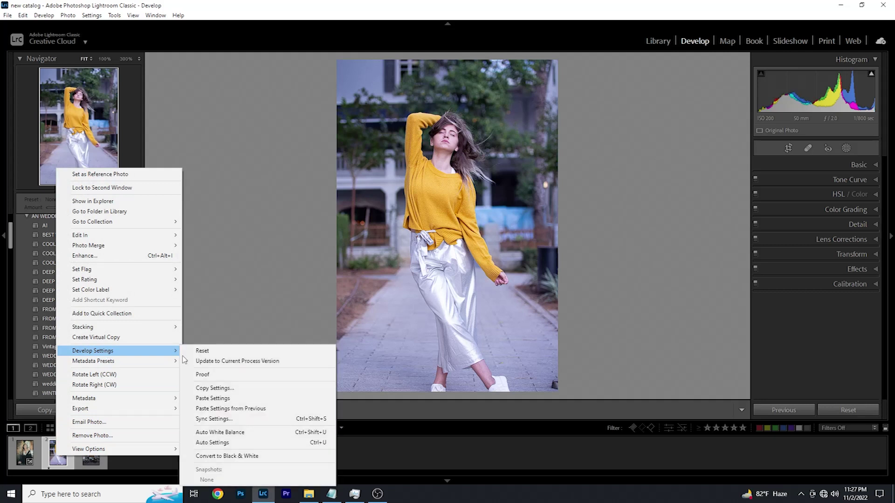
{"action": "left_click", "coordinate": [214, 398]}
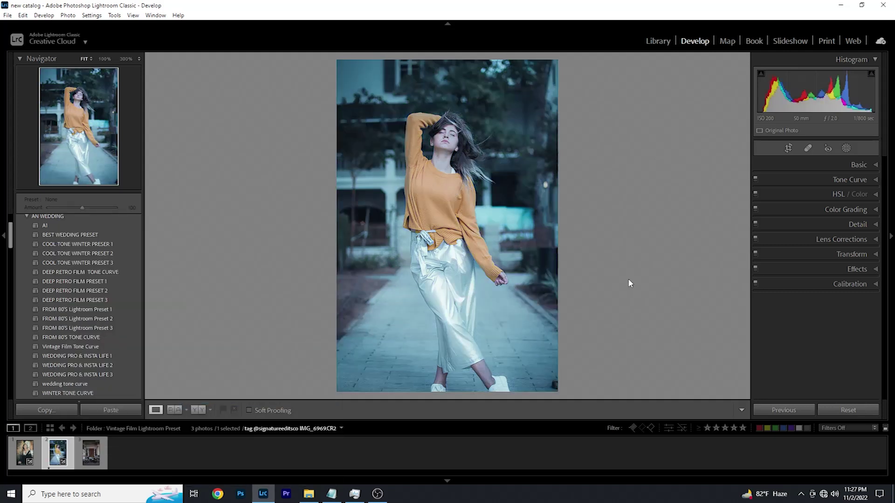
- Apply the Vintage 07 profile at amount 50 to the yellow-sweater portrait
{"action": "left_click", "coordinate": [875, 165]}
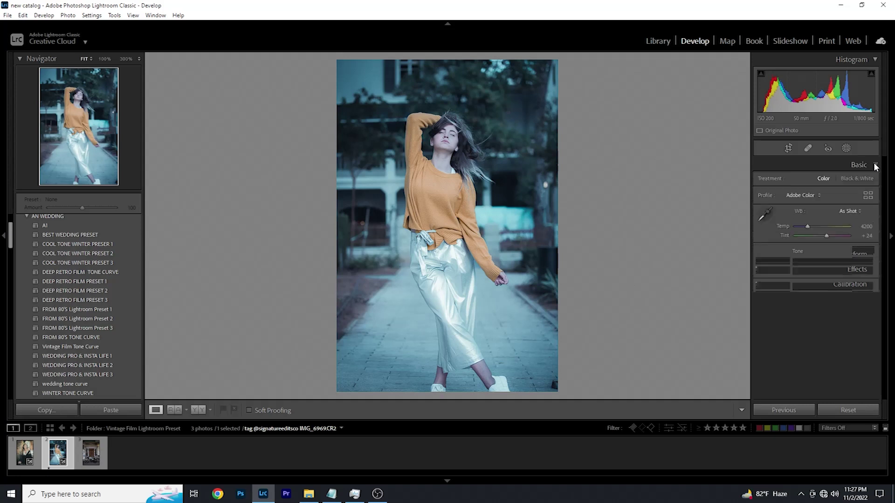
{"action": "left_click", "coordinate": [866, 195]}
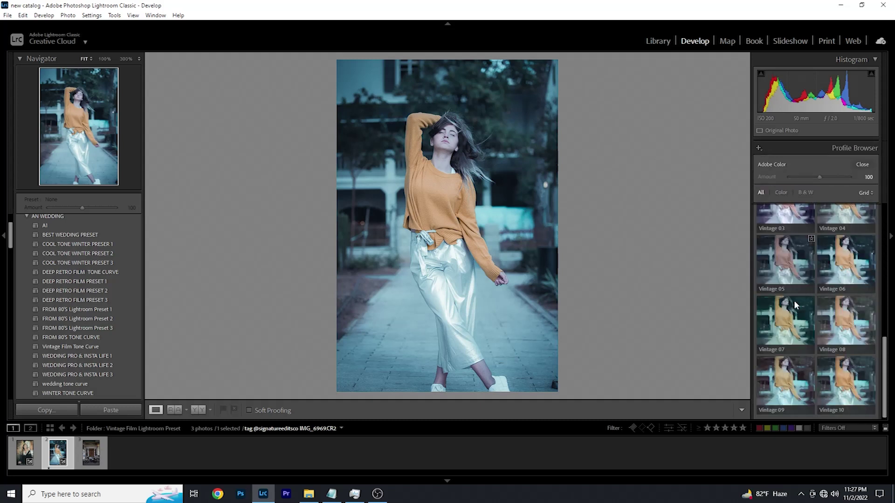
{"action": "left_click", "coordinate": [787, 322]}
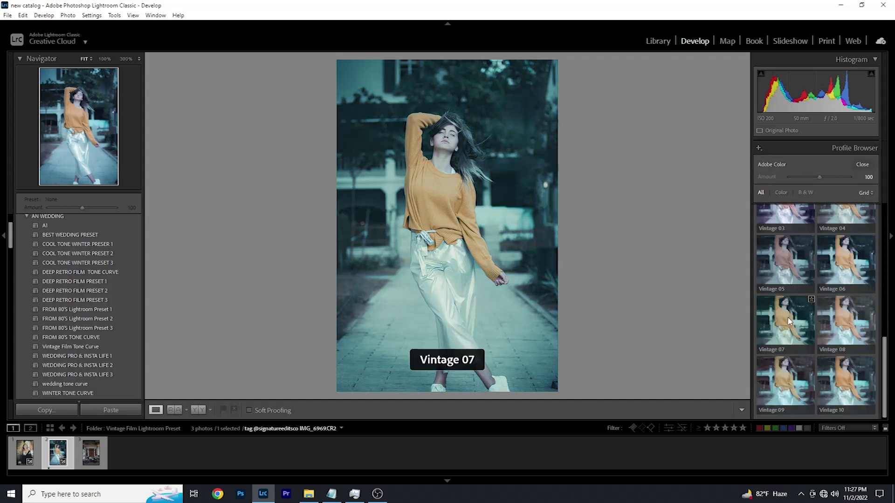
{"action": "left_click", "coordinate": [869, 178]}
{"action": "type", "text": "50"}
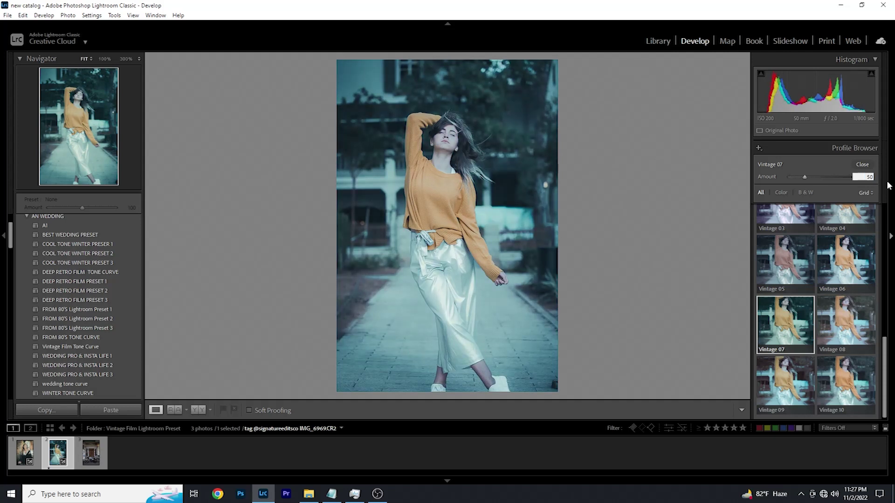
{"action": "left_click", "coordinate": [862, 165]}
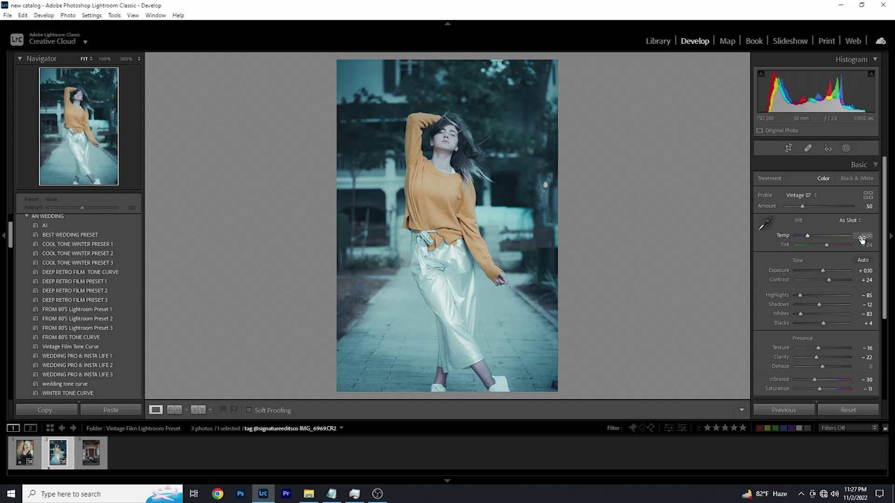
- Set white balance to Temp 5696 and Tint 9
{"action": "left_click", "coordinate": [862, 236]}
{"action": "key", "text": "Return"}
{"action": "key", "text": "Tab"}
{"action": "type", "text": "9"}
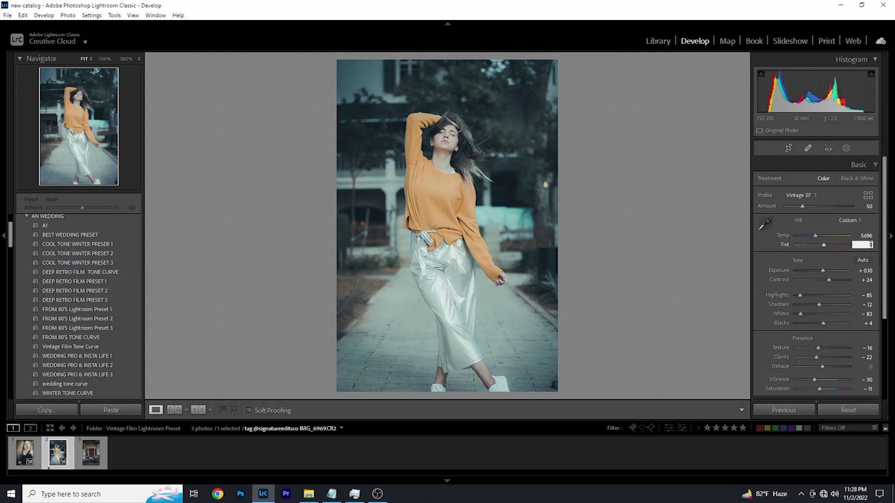
- Confirm Tint +9, then paste the copied develop settings onto the motorcycle doorway photo
{"action": "mouse_move", "coordinate": [91, 453]}
{"action": "key", "text": "Return"}
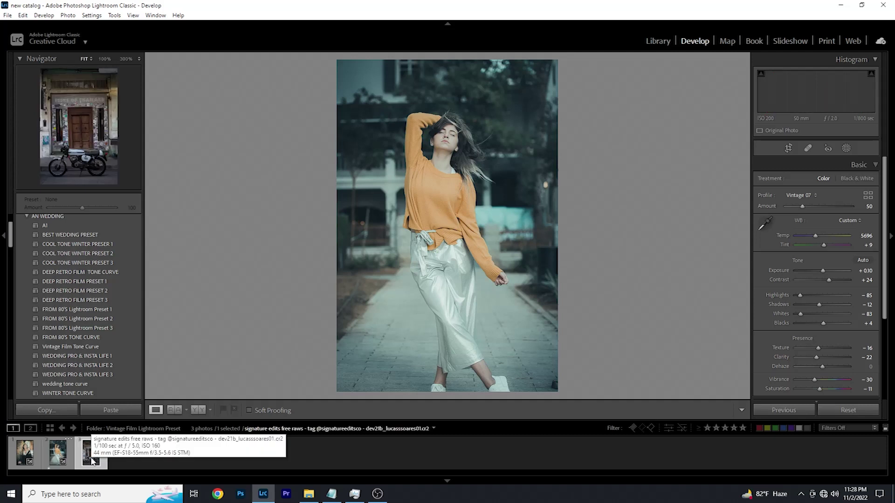
{"action": "left_click", "coordinate": [92, 461]}
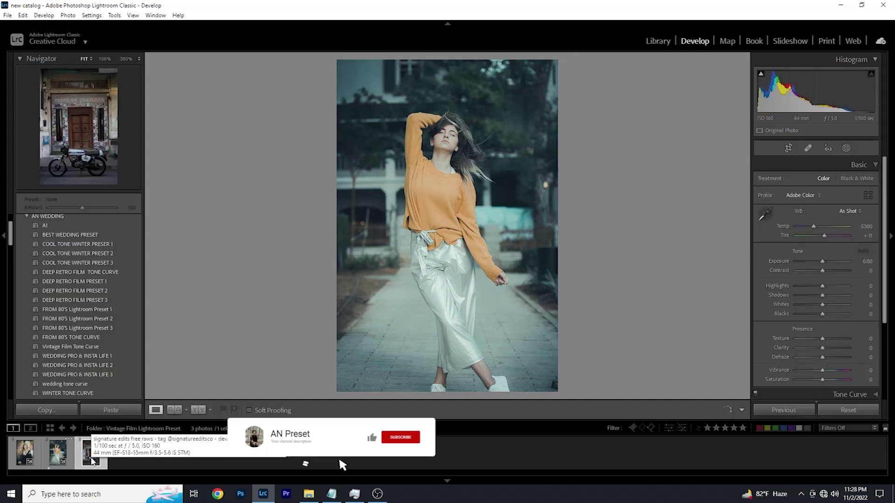
{"action": "right_click", "coordinate": [92, 461]}
{"action": "mouse_move", "coordinate": [128, 353]}
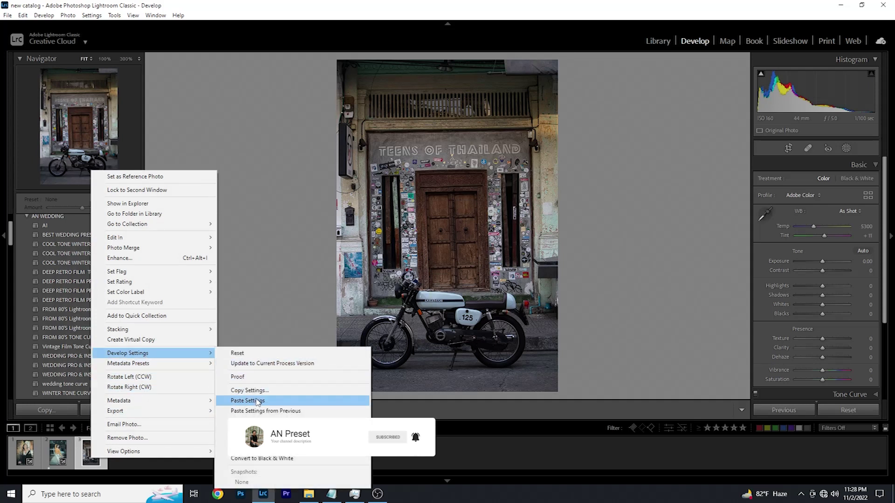
{"action": "left_click", "coordinate": [255, 402]}
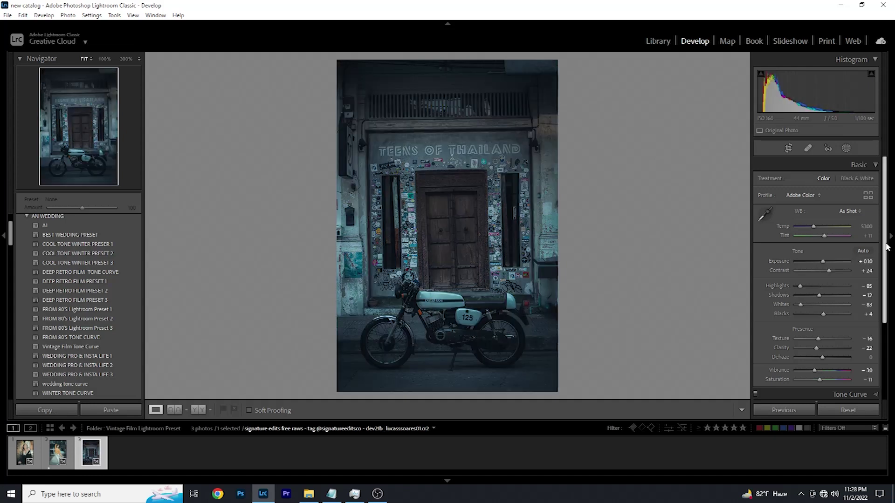
- Apply the Vintage 07 profile at amount 30 to the motorcycle photo
{"action": "left_click", "coordinate": [867, 196]}
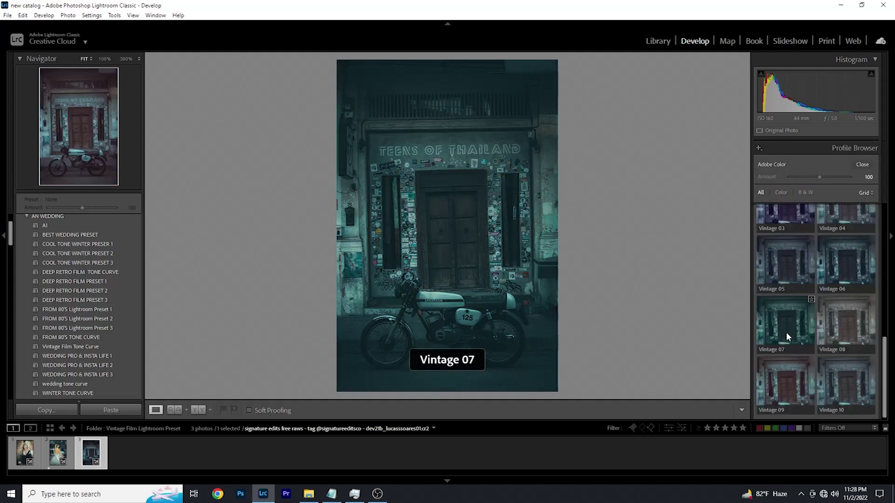
{"action": "left_click", "coordinate": [786, 335]}
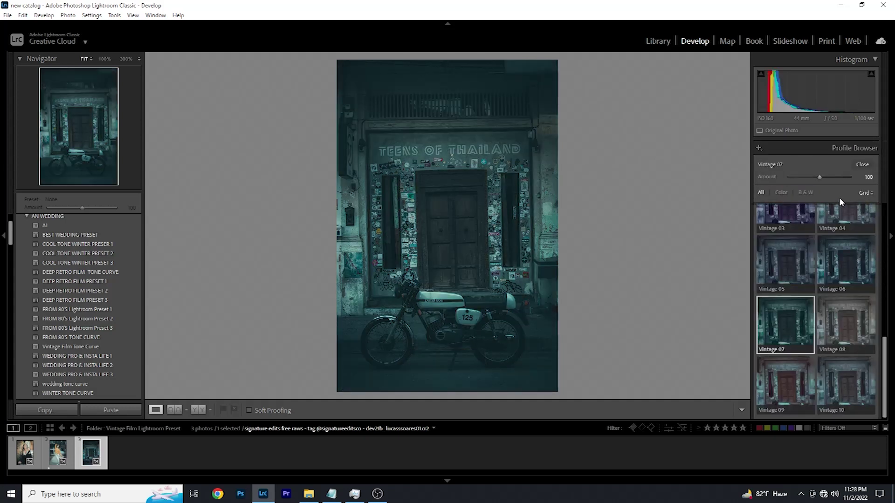
{"action": "left_click", "coordinate": [868, 177]}
{"action": "type", "text": "3"}
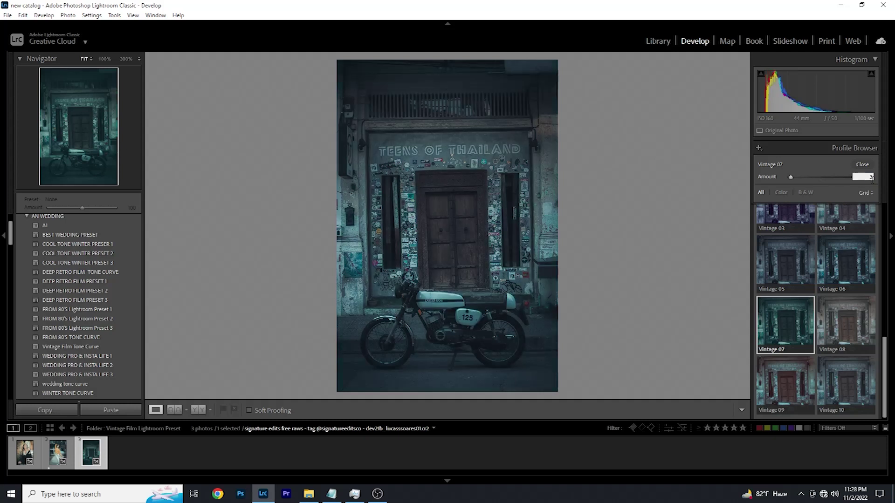
{"action": "type", "text": "0"}
{"action": "left_click", "coordinate": [864, 165]}
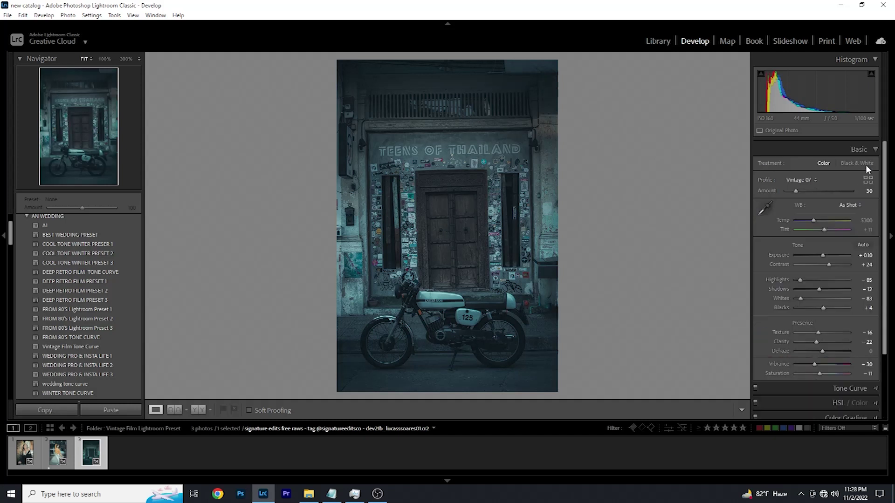
- Set the white balance temperature to 7396 and begin editing the tint
{"action": "left_click", "coordinate": [866, 238]}
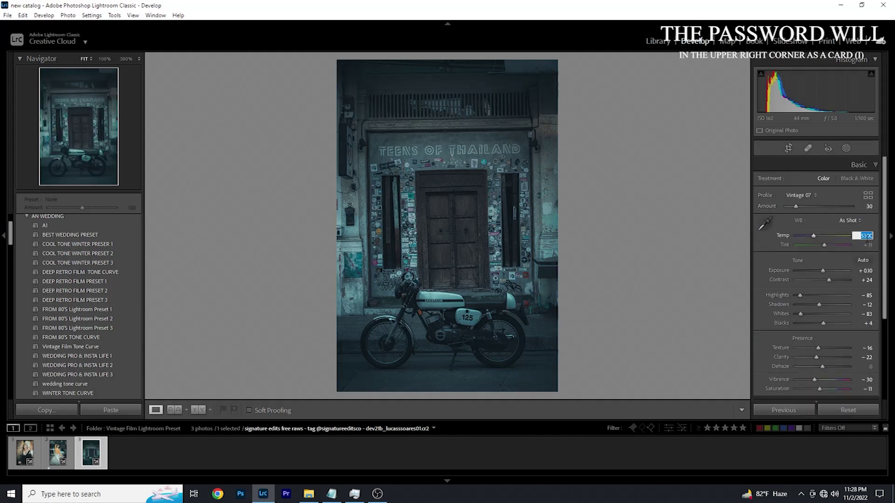
{"action": "type", "text": "7396"}
{"action": "key", "text": "Return"}
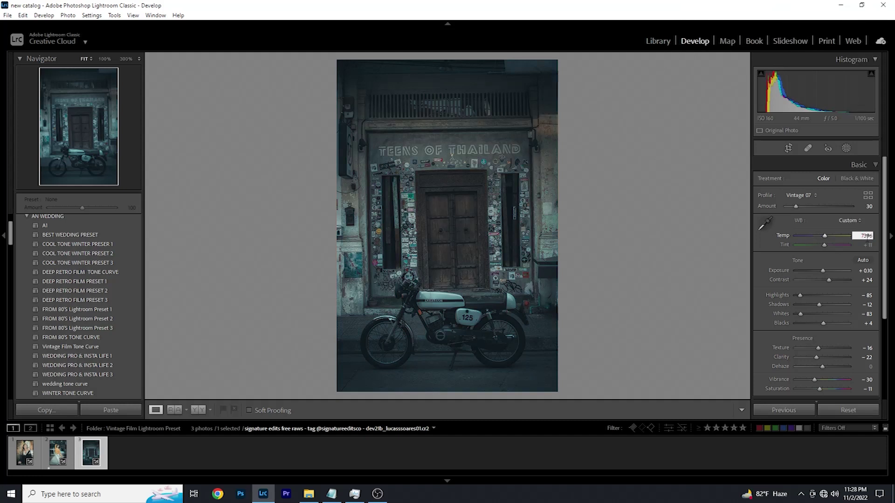
{"action": "left_click", "coordinate": [868, 245]}
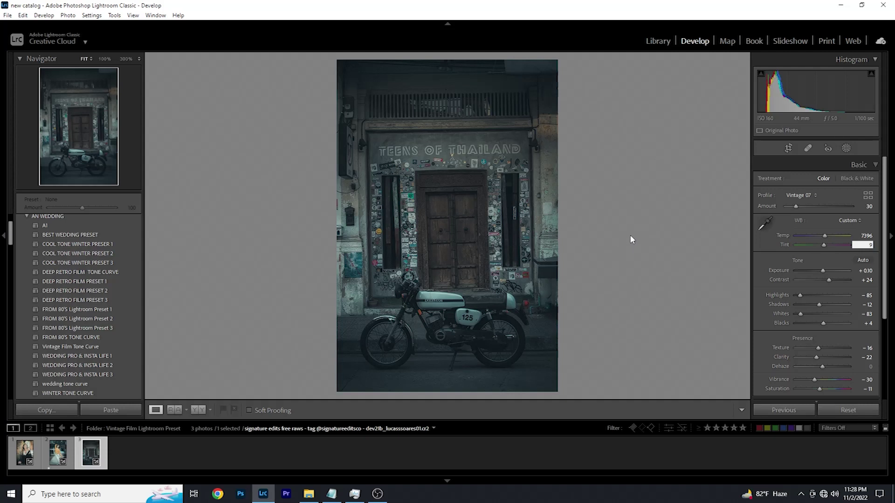
- Straighten the motorcycle photo to about 0.89° and crop it tighter around the doorway and motorcycle
{"action": "left_click", "coordinate": [788, 149]}
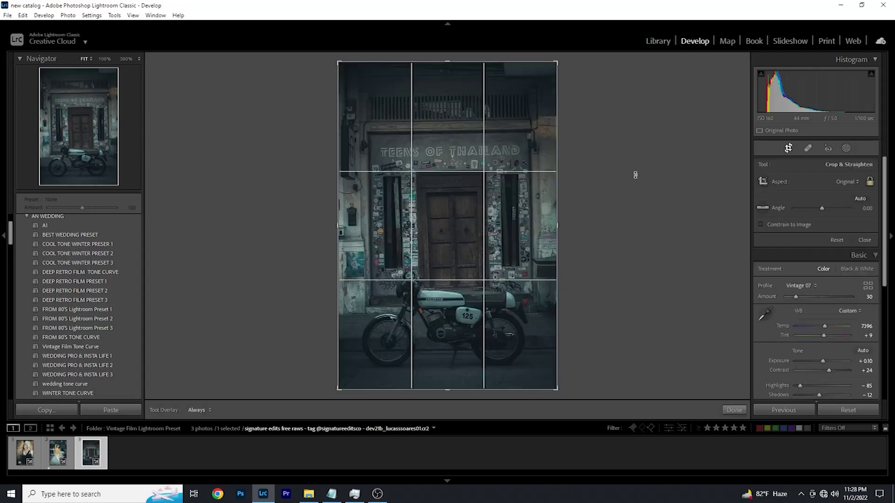
{"action": "left_click_drag", "start_coordinate": [634, 175], "coordinate": [641, 175]}
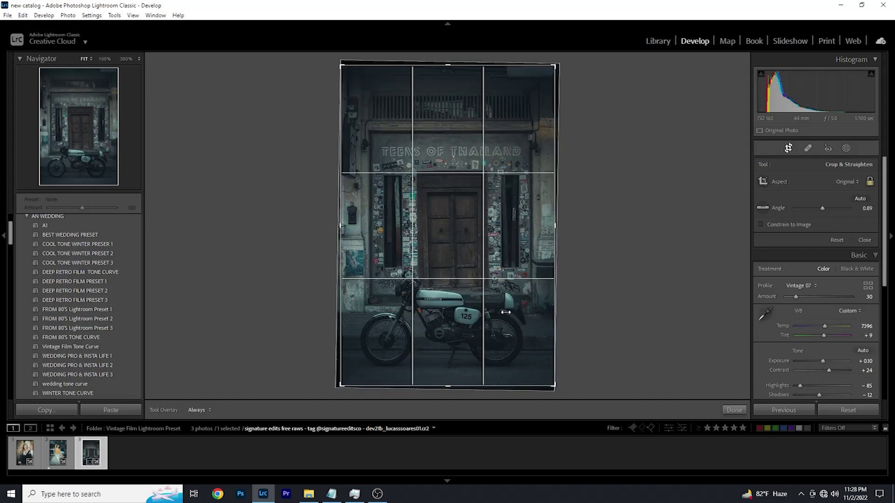
{"action": "left_click_drag", "start_coordinate": [468, 386], "coordinate": [467, 381]}
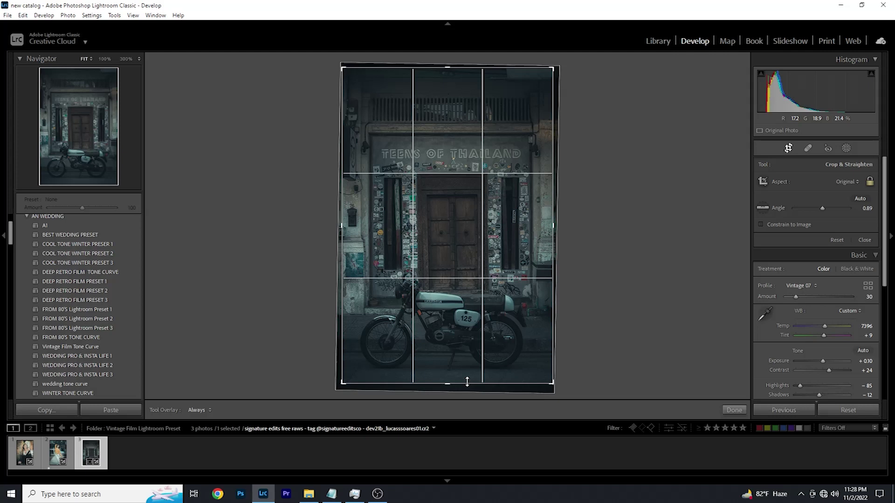
{"action": "left_click_drag", "start_coordinate": [448, 67], "coordinate": [449, 74]}
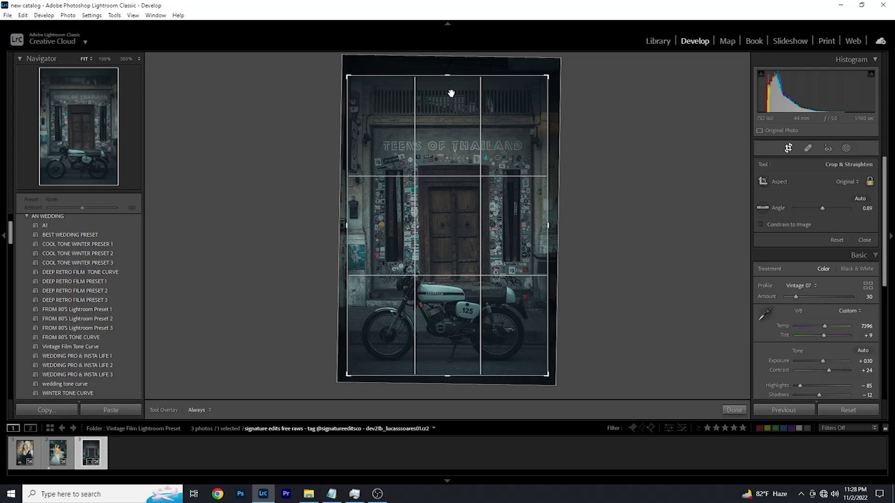
{"action": "left_click", "coordinate": [734, 411]}
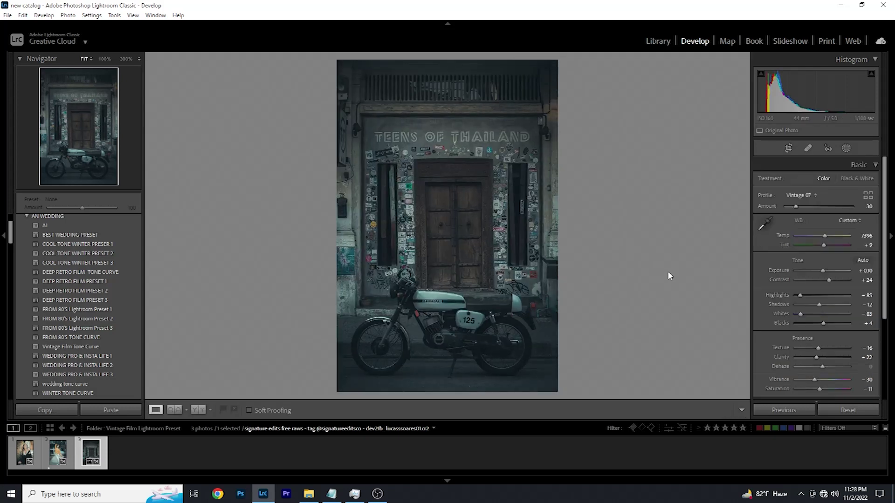